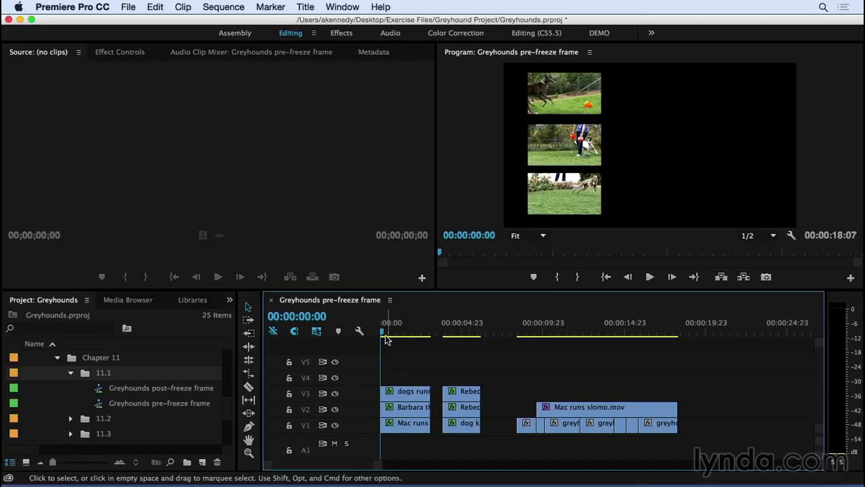
Step: Freeze the first group's V3 clip on the playhead frame at 00:00:02:15 using Frame Hold Options
key("space")
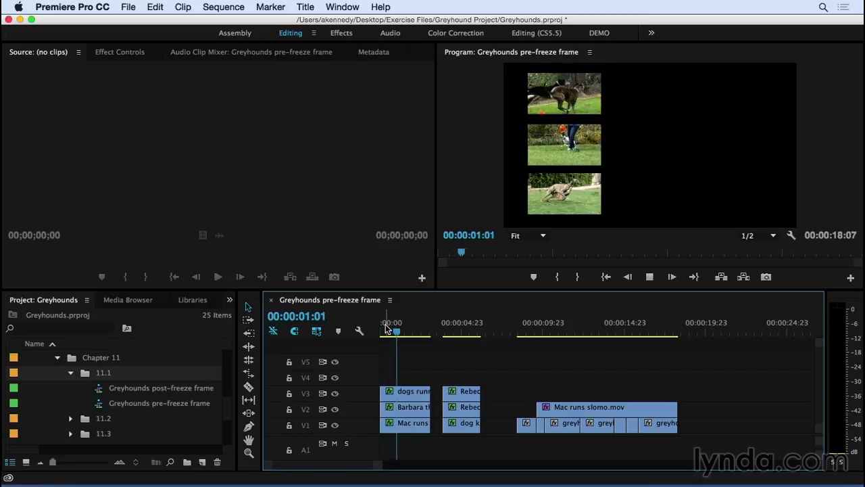
key("space")
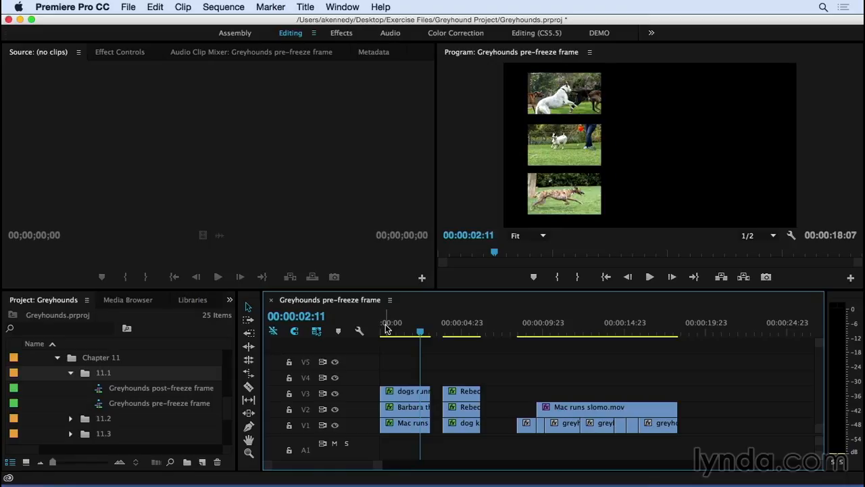
mouse_move(422, 330)
left_mouse_down()
mouse_move(393, 329)
mouse_move(424, 333)
left_mouse_up()
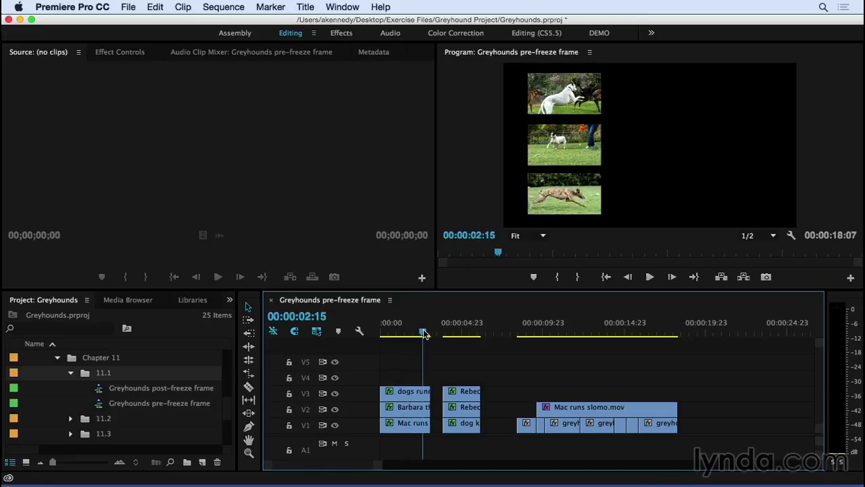
left_click(419, 393)
right_click(419, 393)
scroll(455, 408, "down", 5)
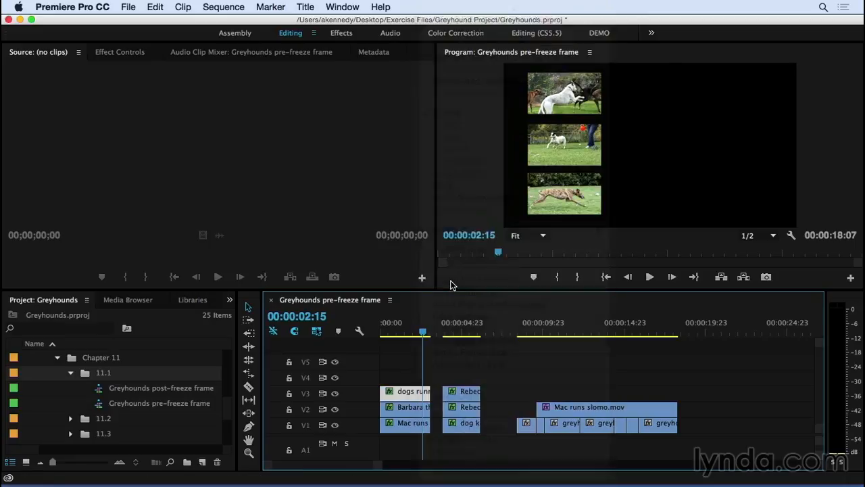
left_click(451, 281)
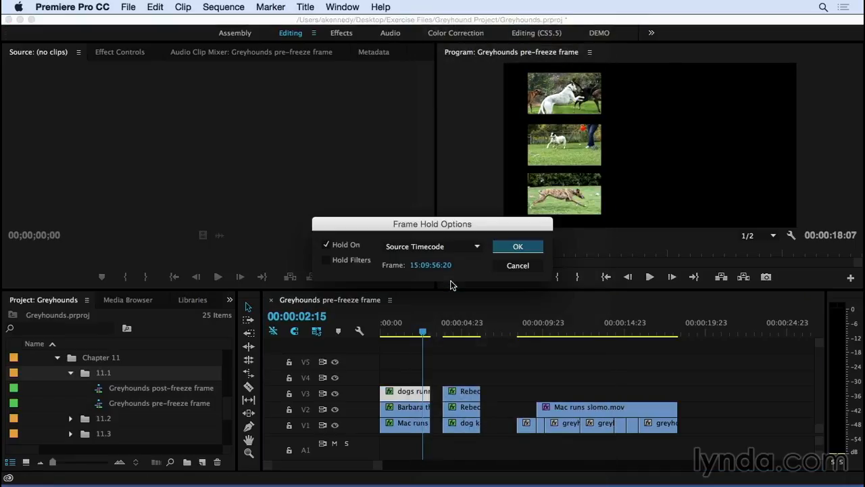
left_click(465, 249)
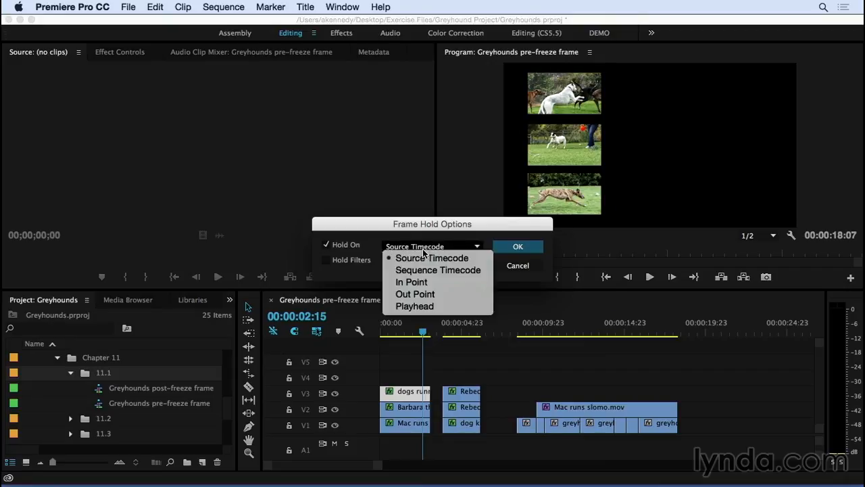
left_click(420, 307)
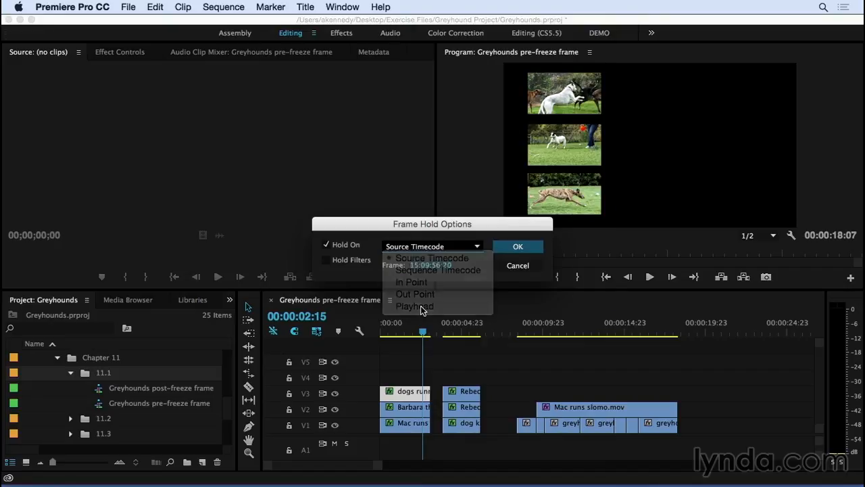
left_click(512, 247)
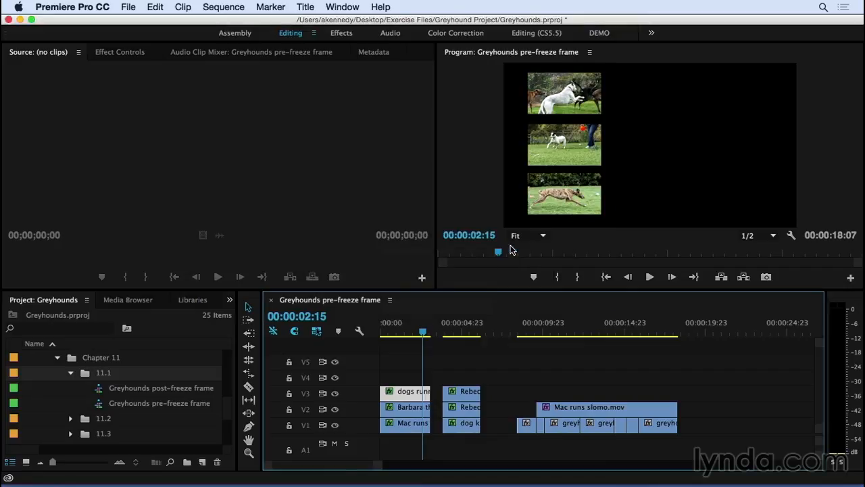
Step: Play the first clip group from its beginning to check the V3 freeze frame
left_click(386, 329)
key("space")
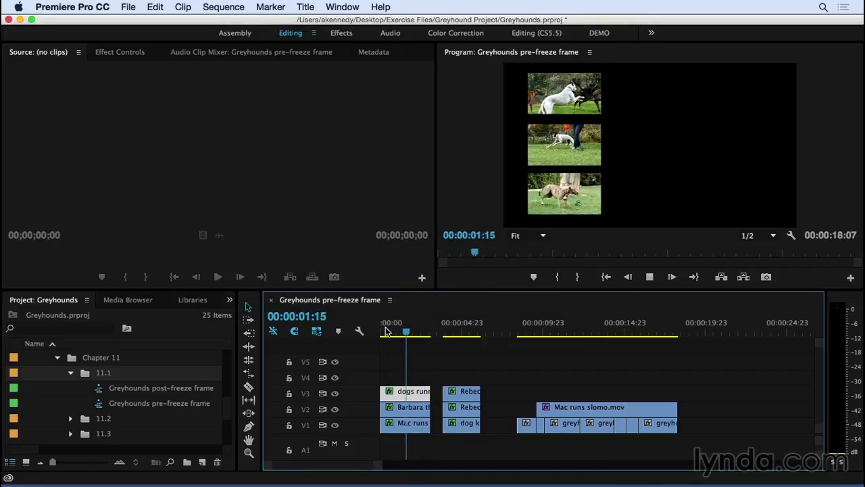
left_click(386, 329)
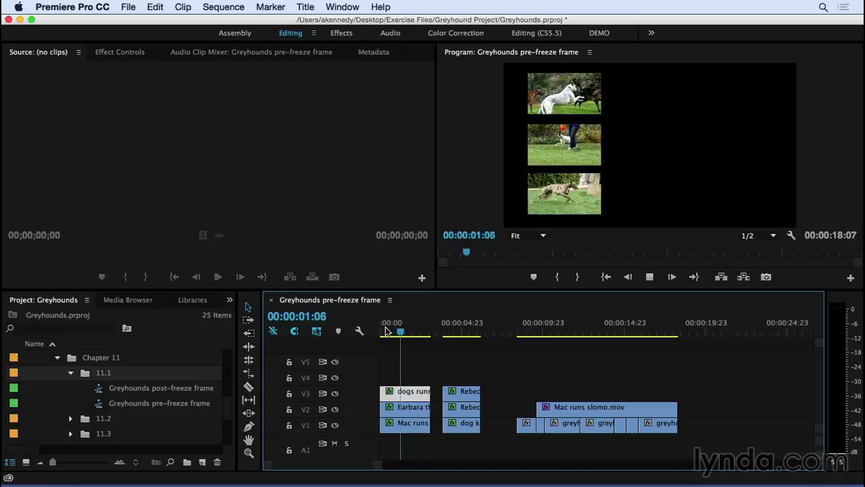
key("space")
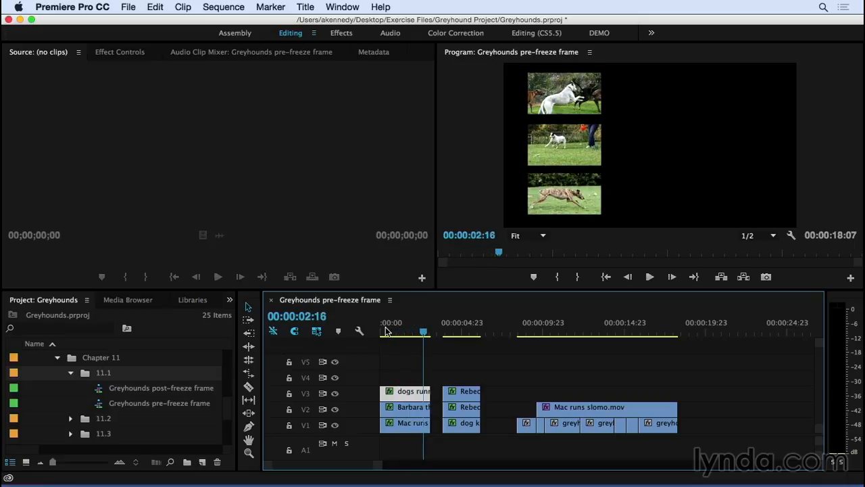
Step: Freeze the first group's V2 clip on the playhead frame at 00:00:02:16 using Frame Hold Options
left_click(415, 409)
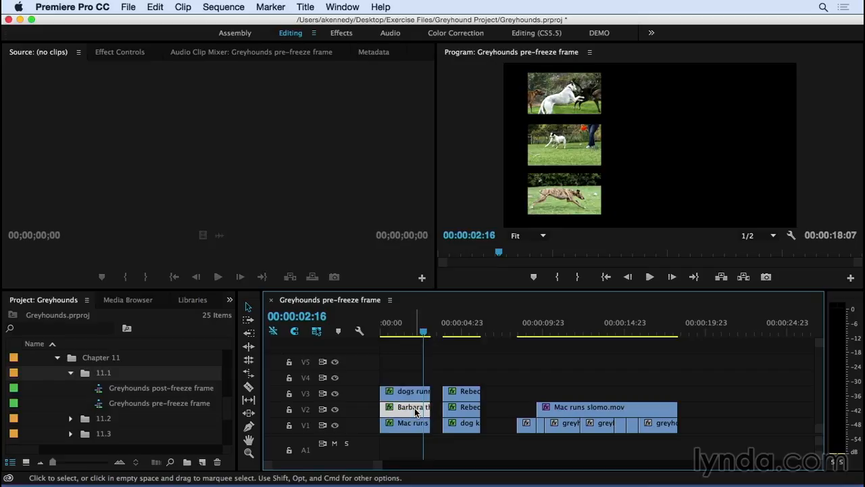
right_click(415, 412)
mouse_move(510, 473)
left_click(450, 280)
left_click(440, 247)
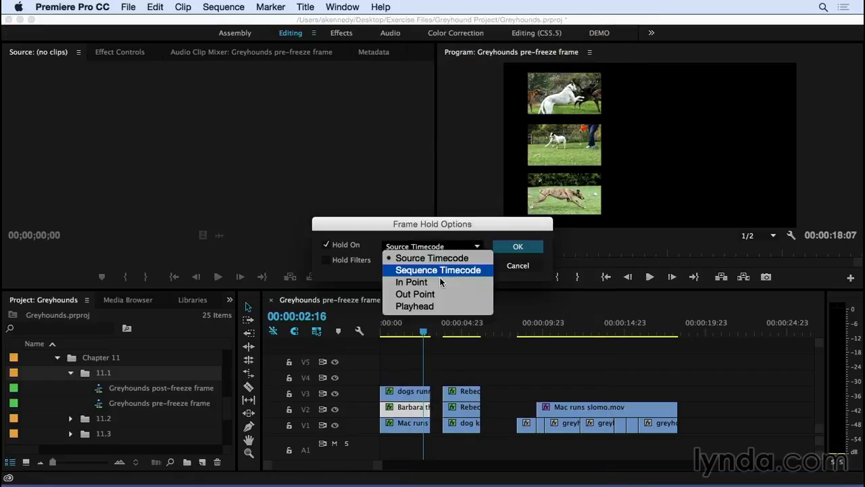
left_click(442, 305)
left_click(515, 264)
Step: Freeze the first group's V1 clip, Mac runs slomo.mov, on the playhead frame at 00:00:02:13 using Frame Hold Options
mouse_move(409, 332)
left_mouse_down()
mouse_move(398, 331)
mouse_move(422, 332)
left_mouse_up()
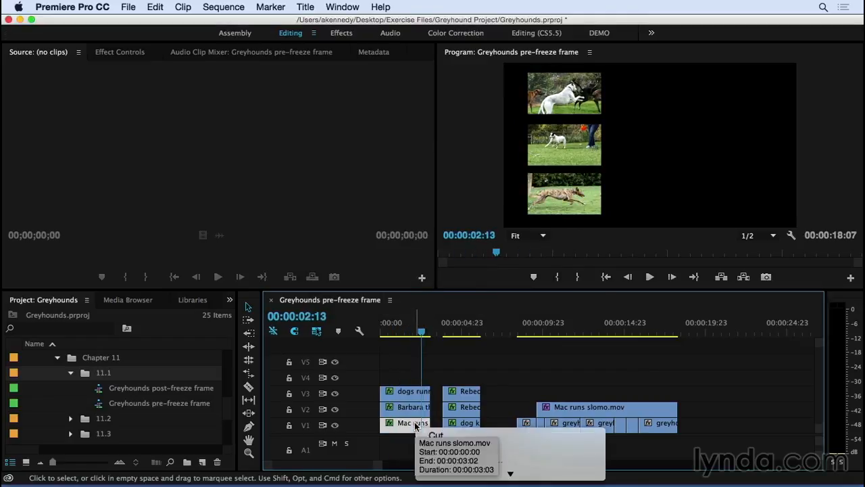
right_click(415, 424)
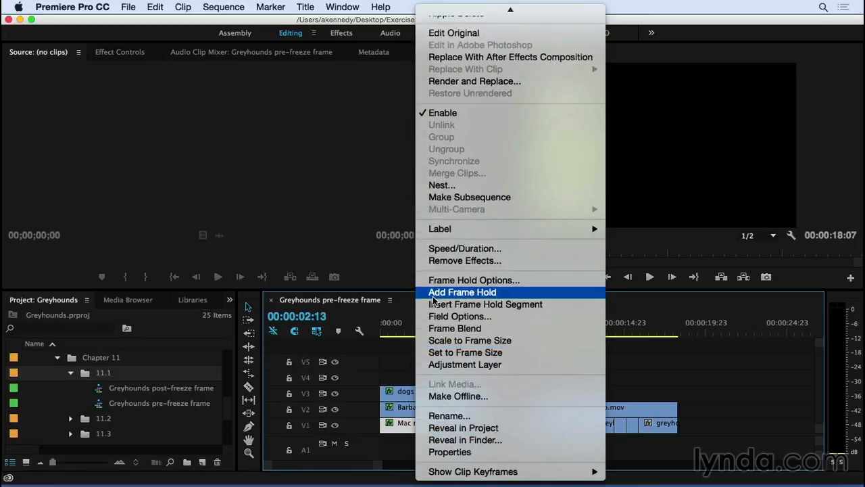
left_click(436, 281)
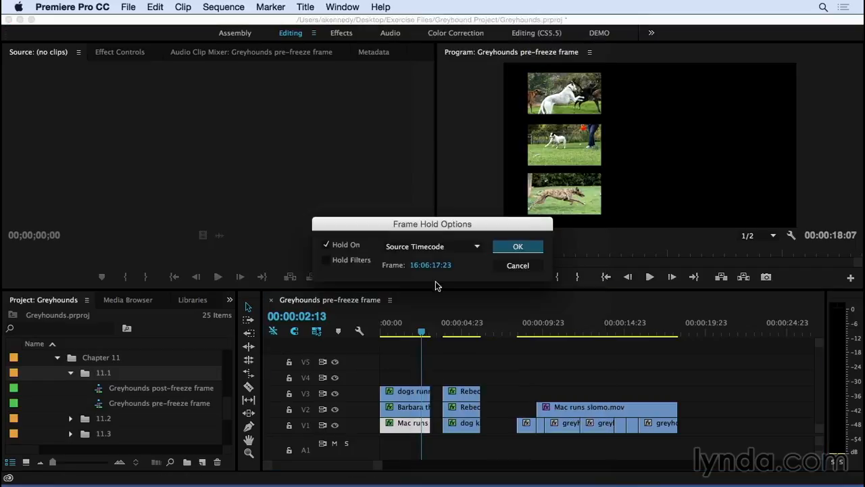
left_click(451, 252)
left_click(448, 305)
left_click(518, 246)
Step: Play the first clip group from the start to check all three freeze frames
left_click(382, 329)
key("space")
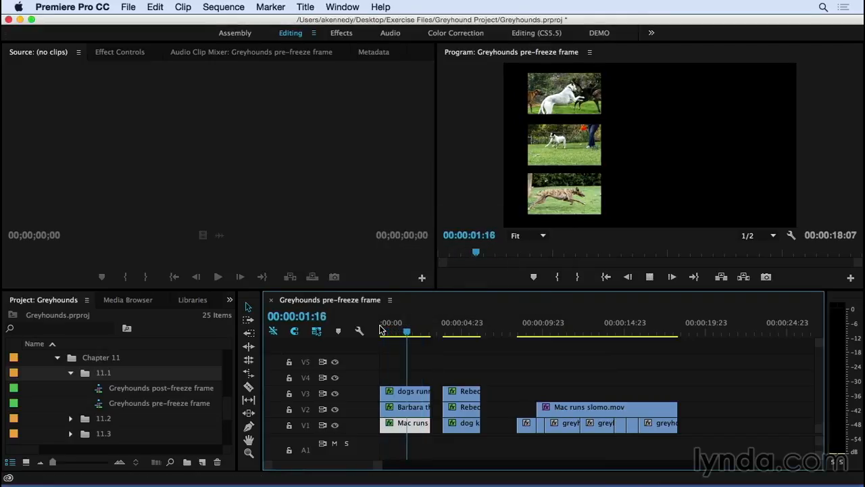
key("space")
Step: Play the second clip group from 00:00:04:01 to review its motion
left_click(448, 333)
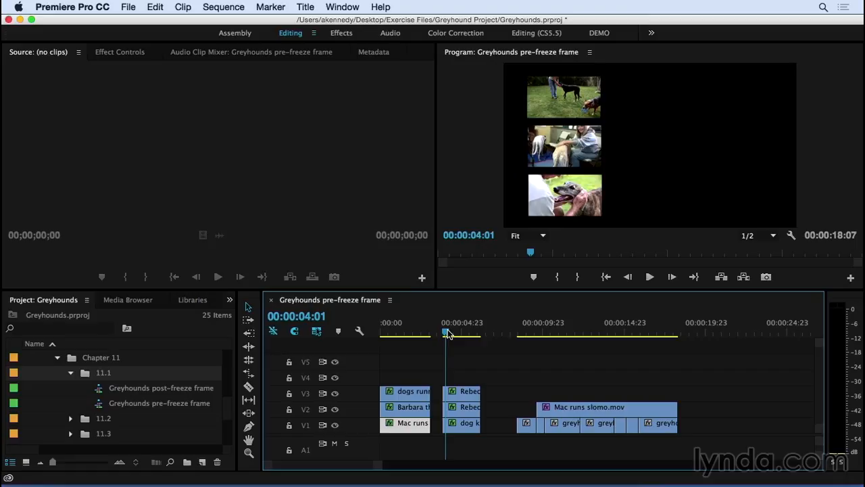
key("=")
key("=")
key("=")
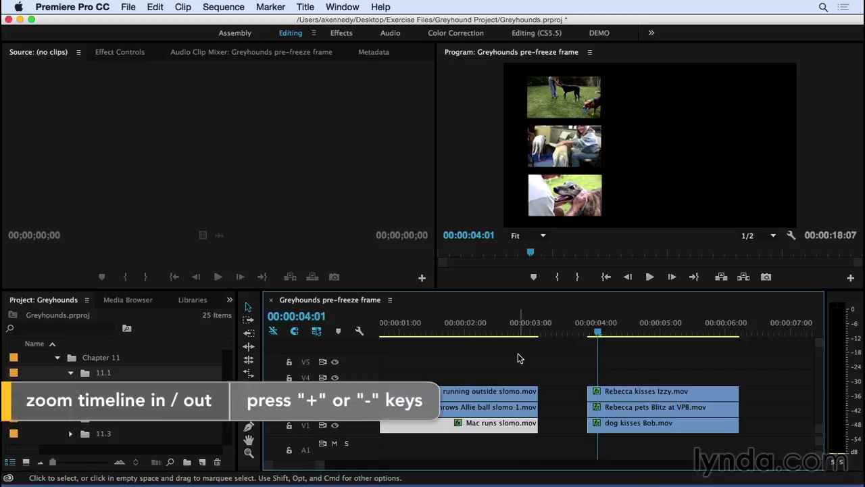
key("space")
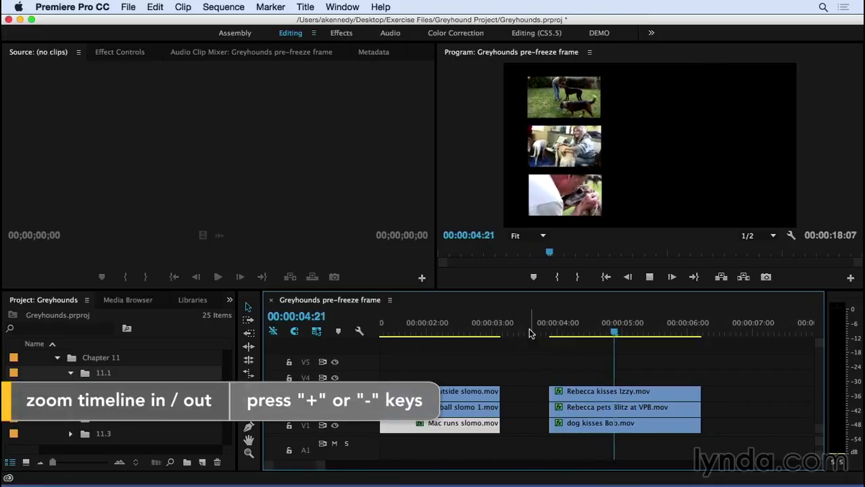
key("space")
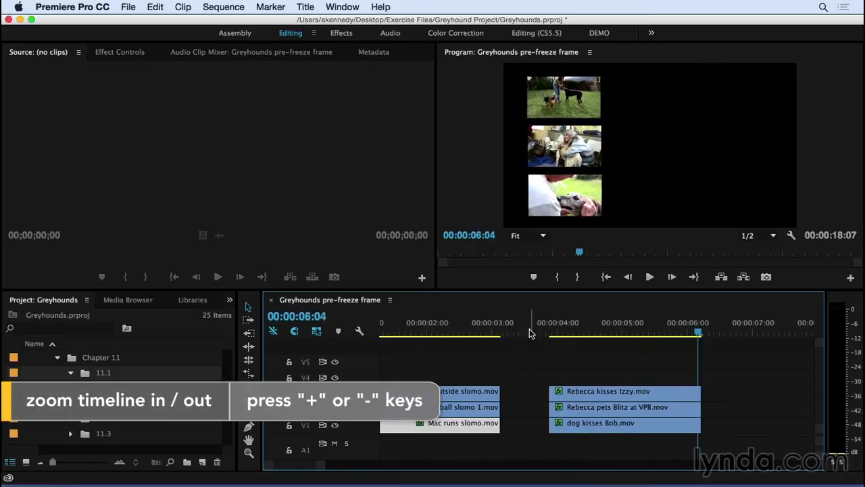
Step: Add a frame hold to the second group's V3 clip at 00:00:05:21
scroll(533, 355, "down", 2)
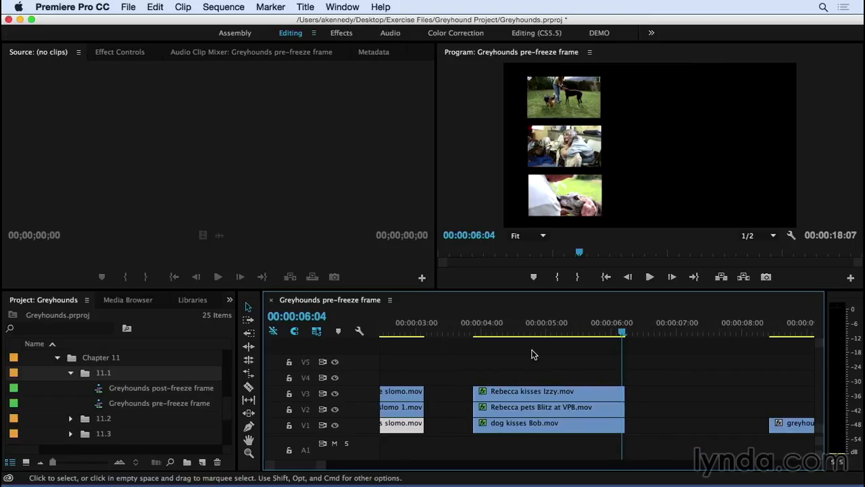
left_click(582, 392)
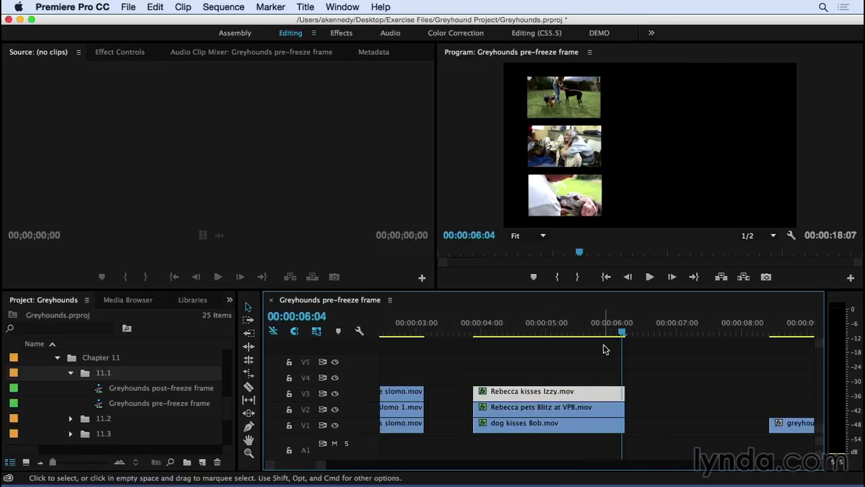
left_click_drag(619, 332, 606, 336)
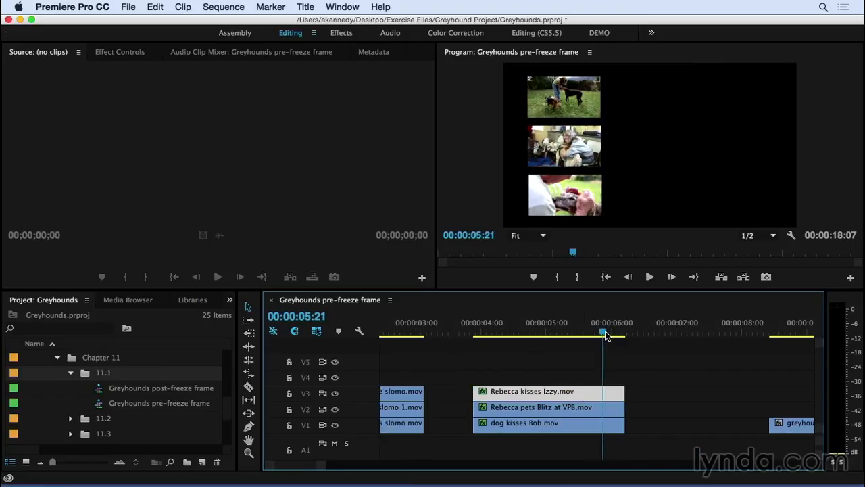
right_click(567, 391)
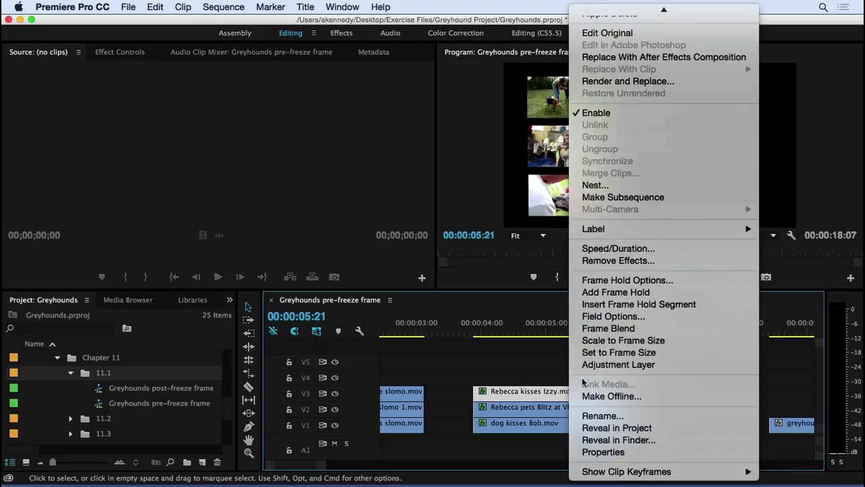
left_click(588, 292)
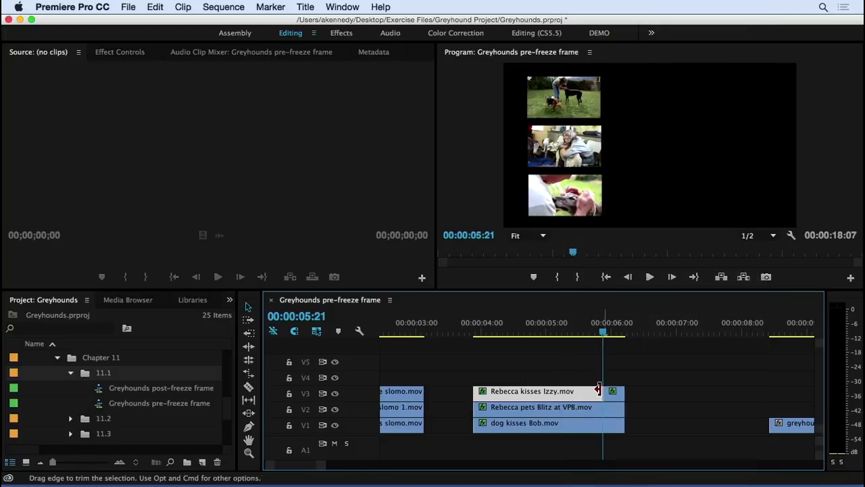
Step: Preview the V3 hold, and add a frame hold to the second group's V2 clip at 00:00:05:21
key("space")
key("space")
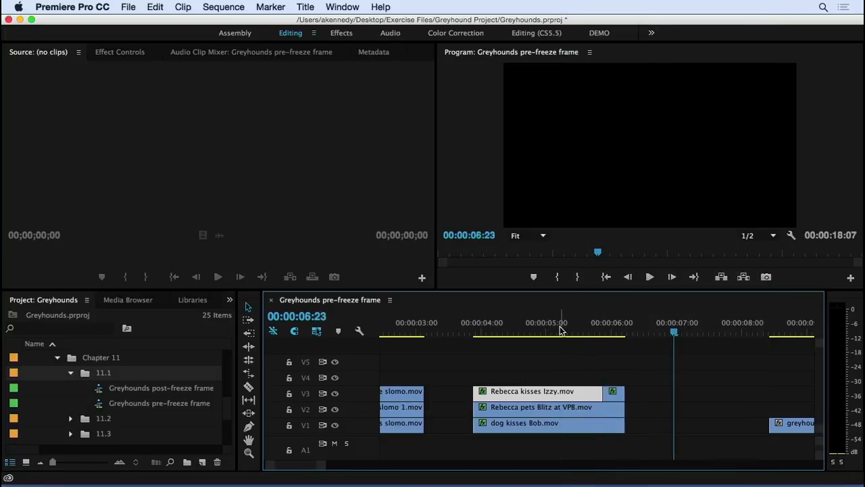
left_click_drag(579, 331, 603, 331)
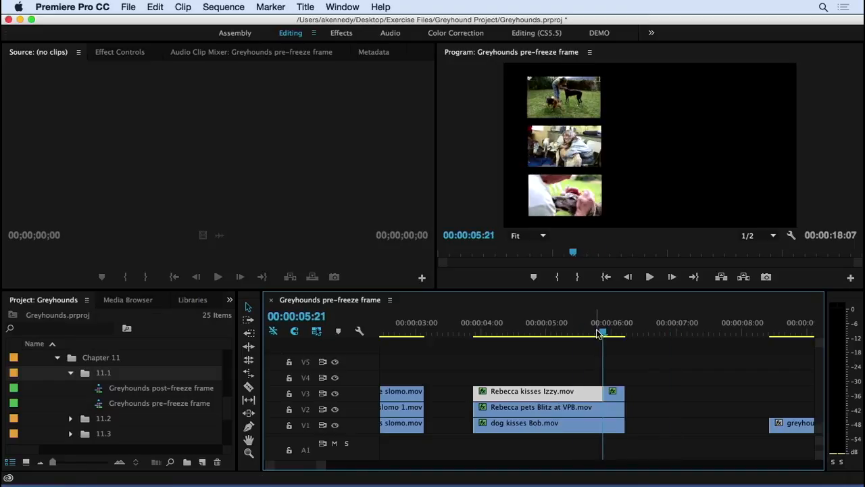
left_click(585, 408)
right_click(585, 408)
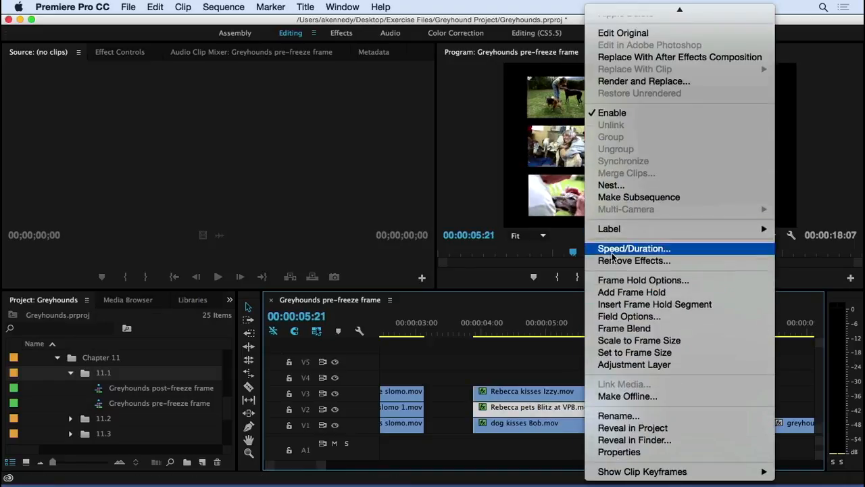
left_click(631, 292)
Step: Add a frame hold to the second group's V1 clip at 00:00:05:21
left_click(593, 426)
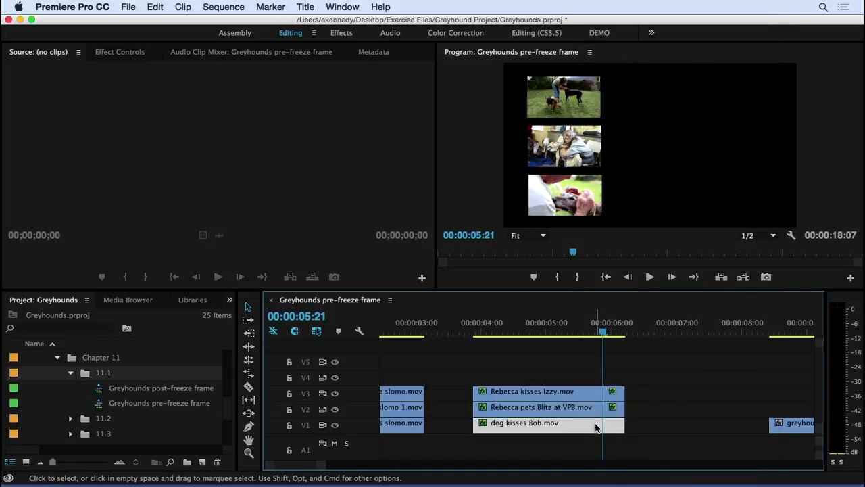
right_click(596, 426)
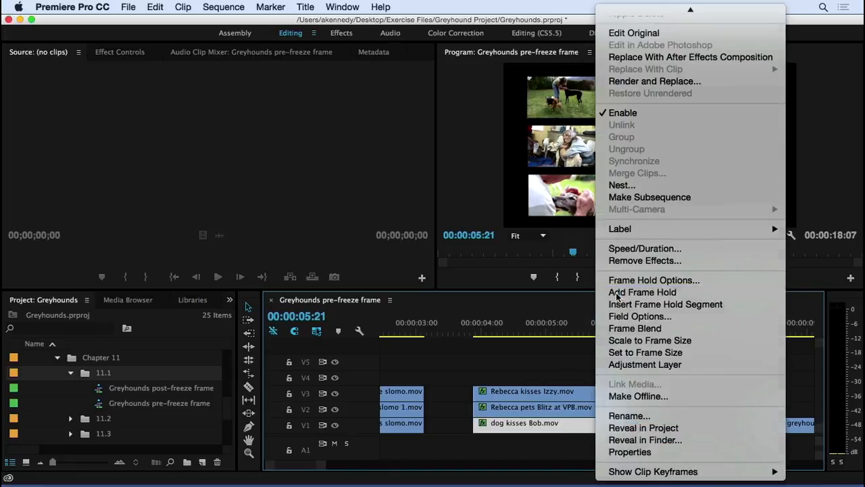
left_click(616, 297)
Step: Extend the held segments on V3, V2 and V1 of the second group to just before 00:00:07:00
left_click(594, 332)
left_click_drag(594, 332, 611, 332)
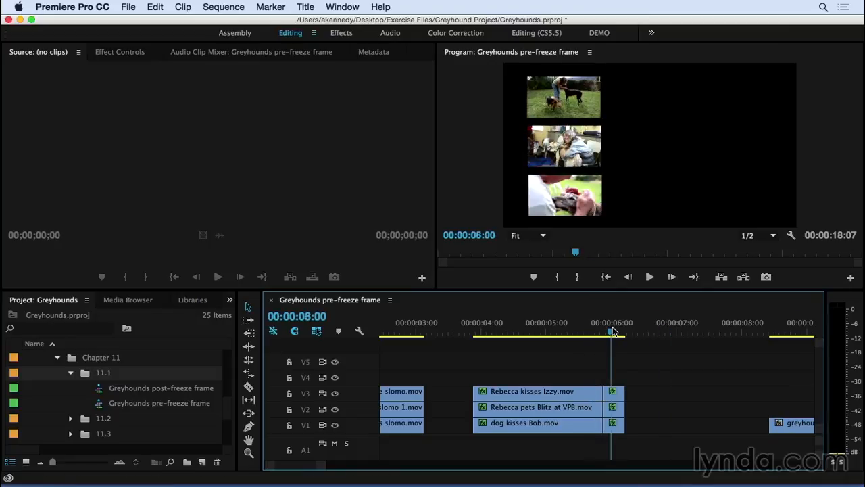
left_click_drag(624, 391, 668, 392)
left_click_drag(622, 406, 668, 407)
left_click_drag(624, 423, 667, 425)
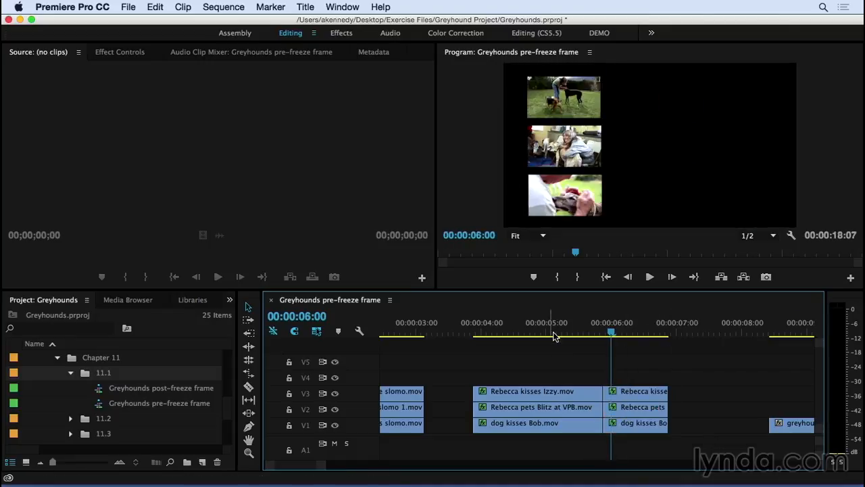
Step: Play the second clip group from its start to check motion into the extended freeze frames
left_click(478, 332)
key("space")
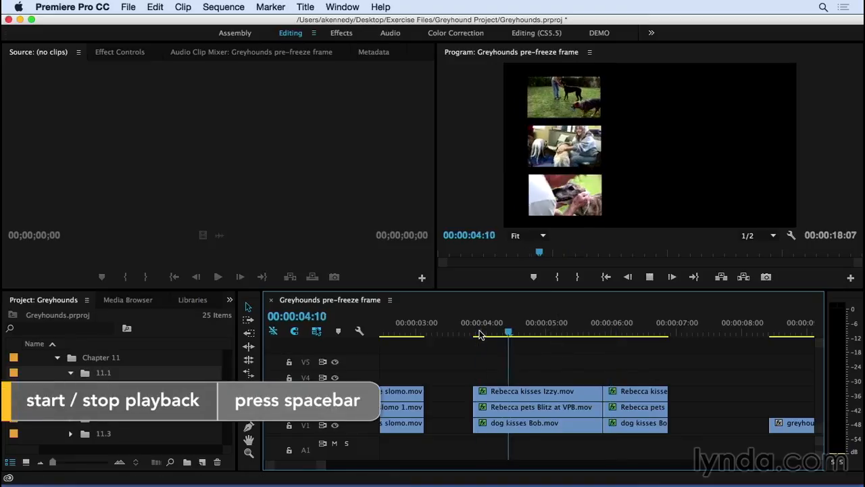
key("space")
scroll(480, 334, "down", 5)
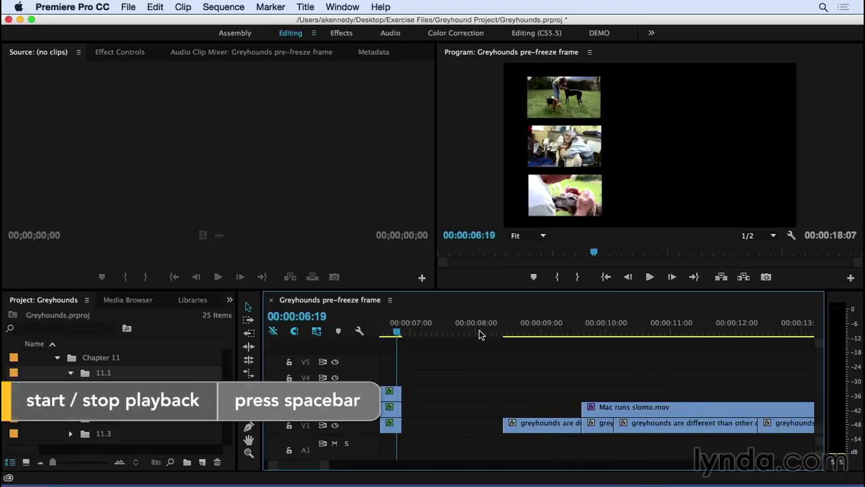
Step: Play the Mac runs slomo.mov section from just before its first V1 clip through to the end of the sequence
left_click(496, 332)
key("minus")
key("minus")
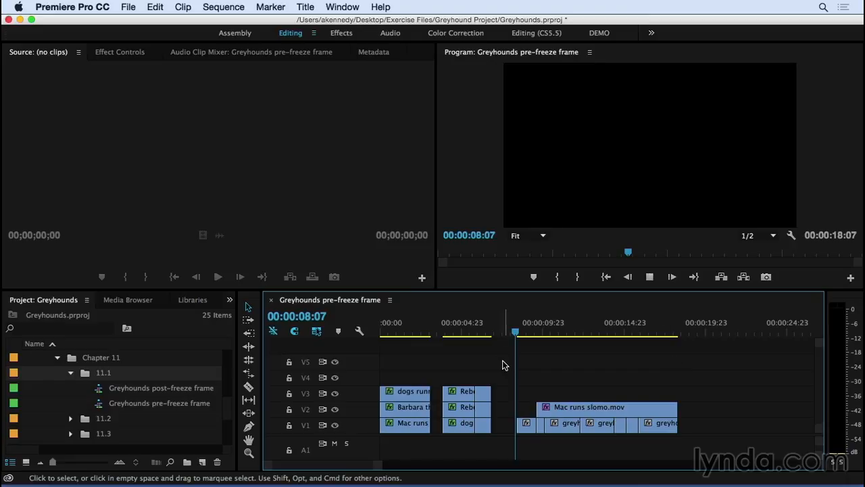
key("space")
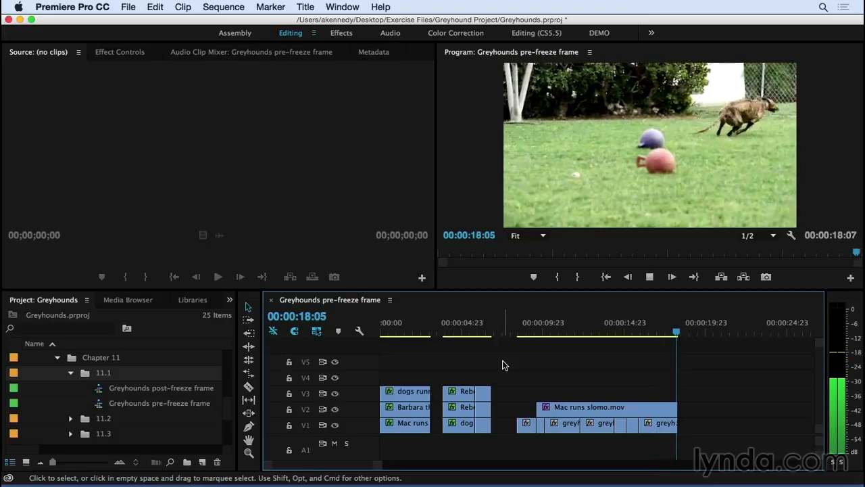
scroll(500, 362, "down", 2)
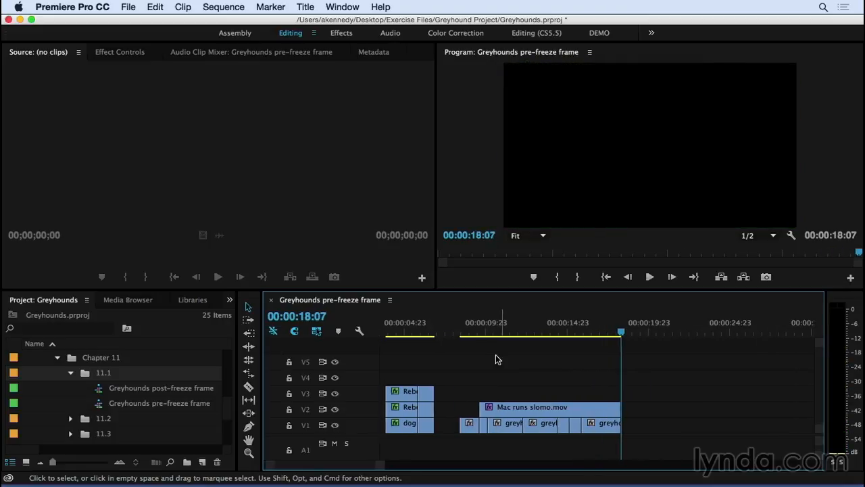
Step: Insert a frame hold segment into the V2 clip Mac runs slomo.mov at 00:00:12:07
left_click(466, 331)
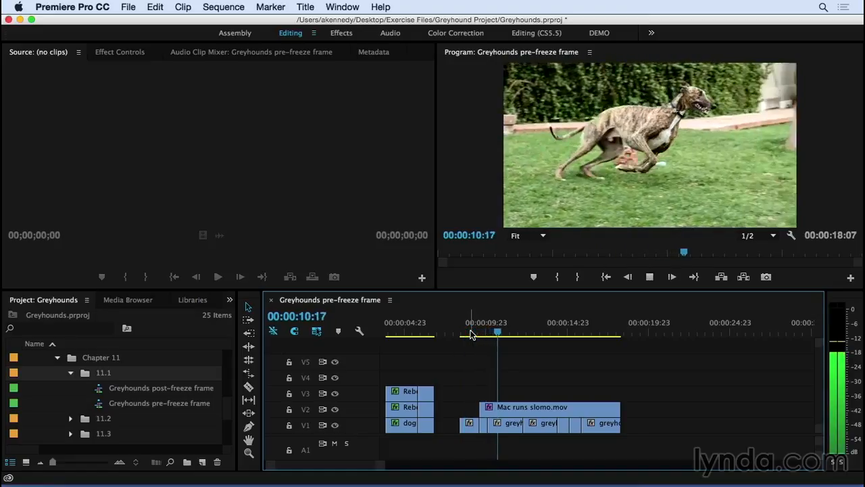
key("space")
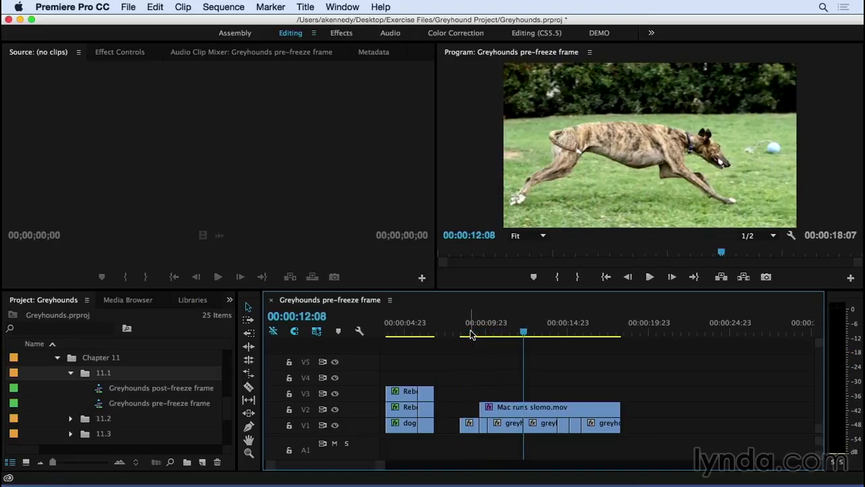
key("Left")
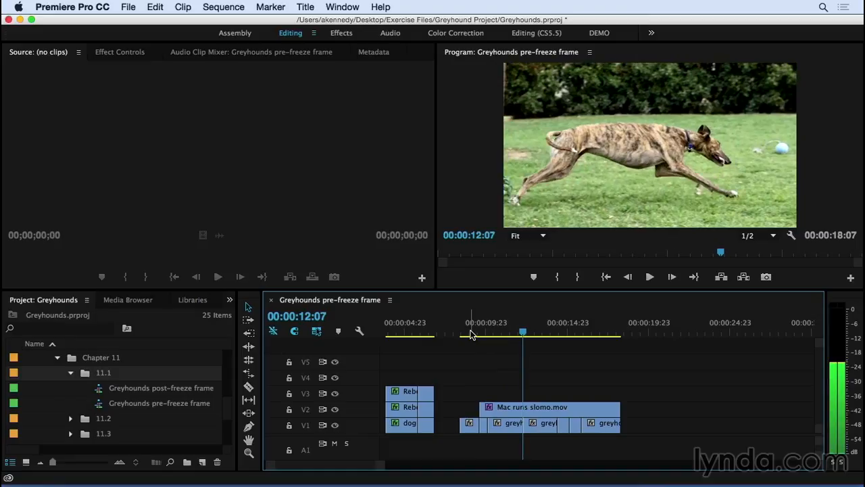
left_click(520, 411)
scroll(520, 410, "right", 1)
right_click(502, 410)
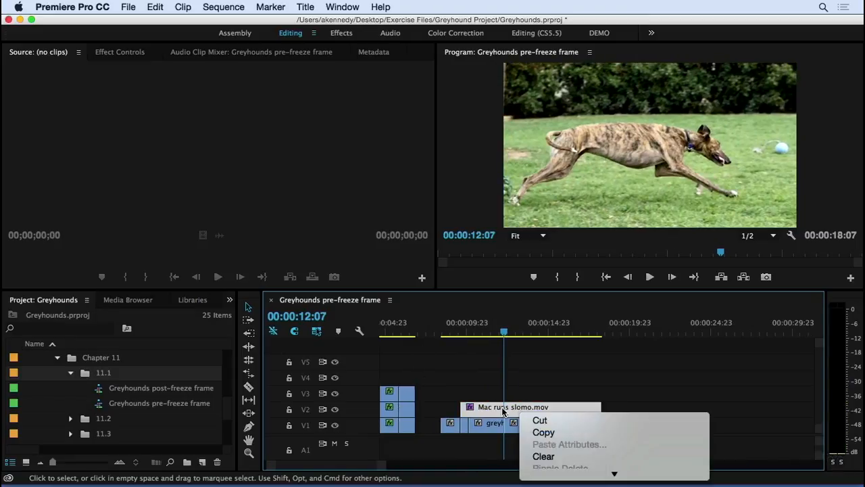
scroll(541, 392, "down", 5)
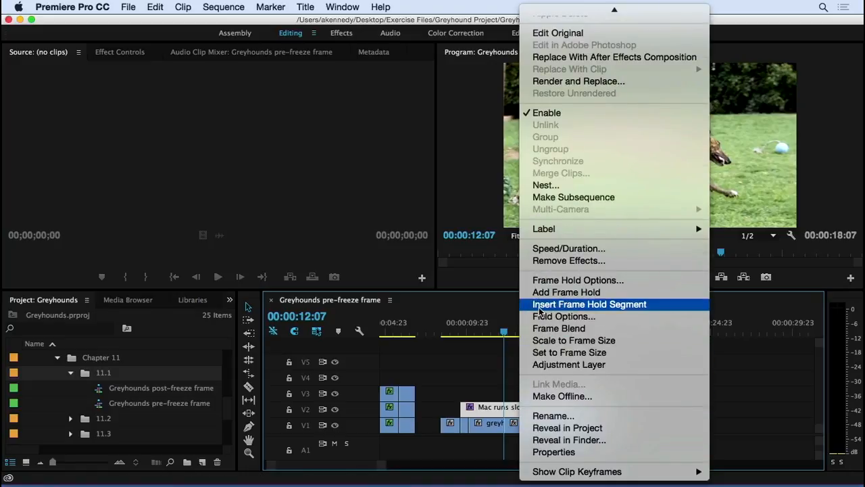
left_click(540, 305)
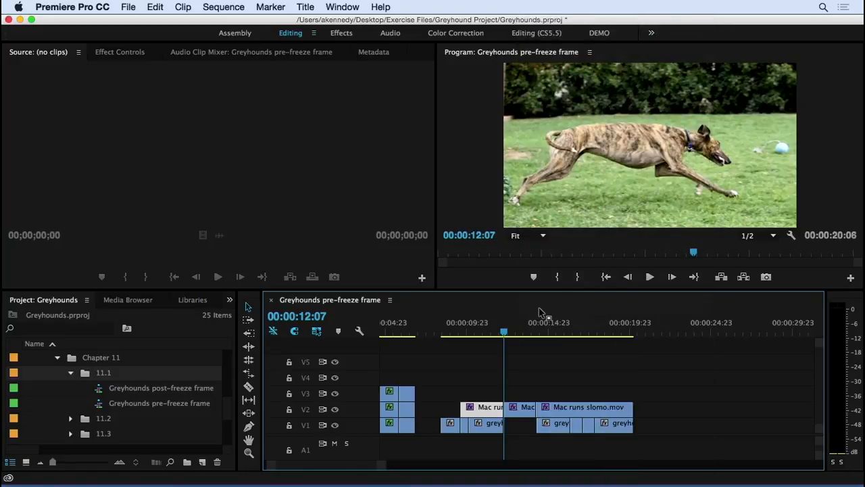
Step: Play across the inserted hold and stop at 00:00:13:20 to judge how long the freeze should last
left_click(490, 331)
key("space")
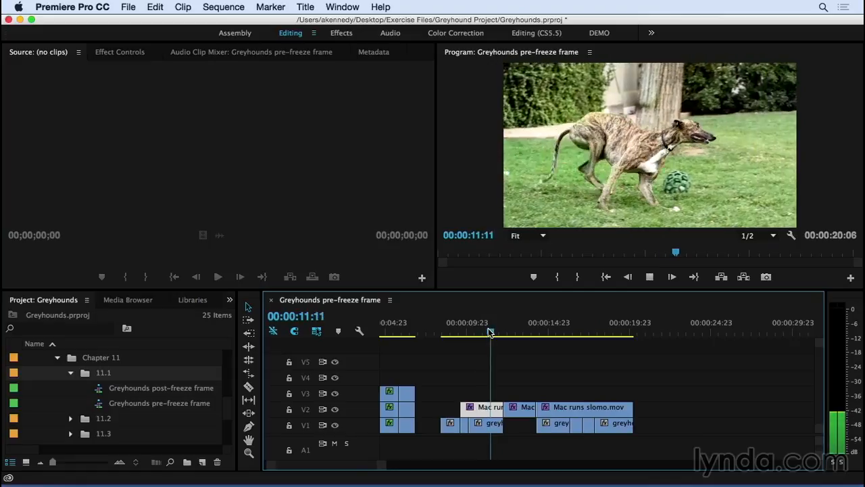
key("space")
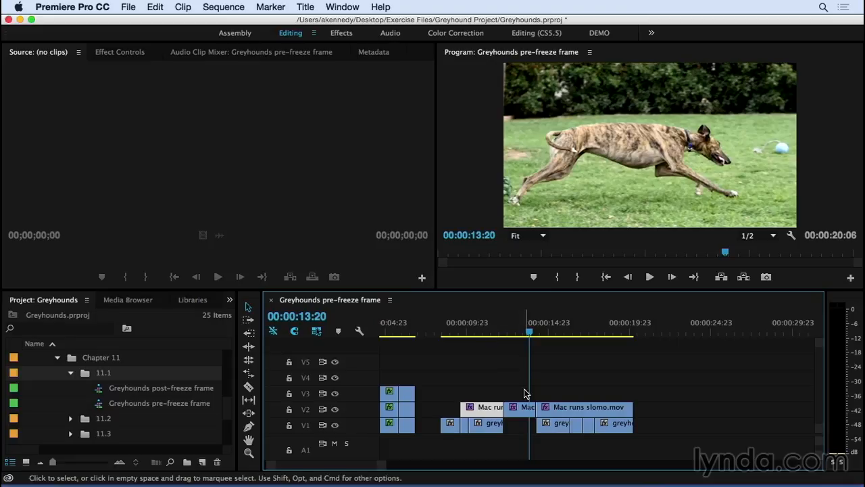
Step: Ripple-trim the end of the V2 hold segment to 00:00:13:20 so the following clips shift earlier without a gap
left_click_drag(530, 407, 529, 407)
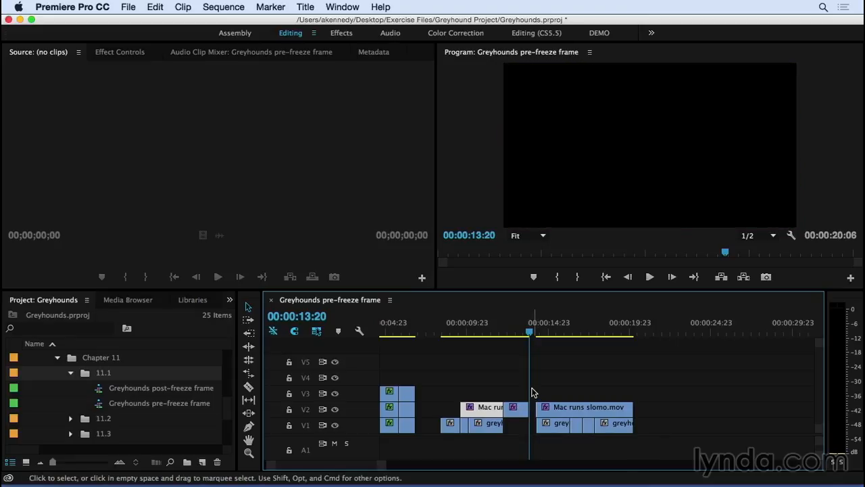
key("super+z")
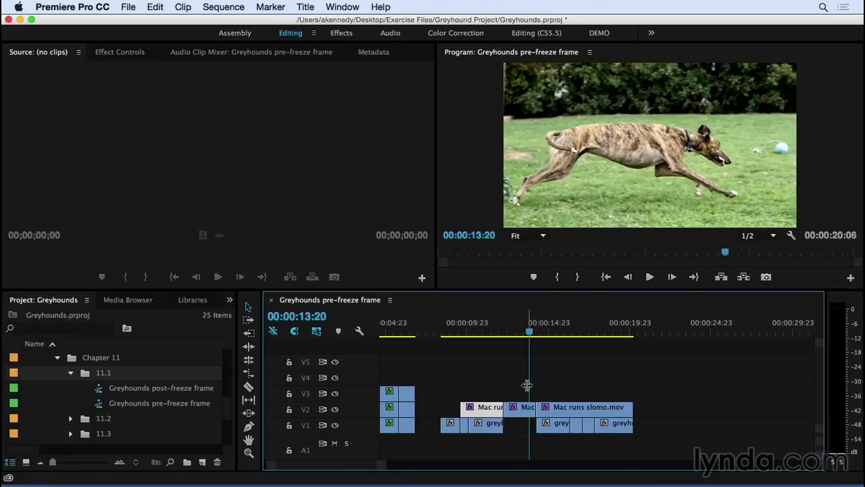
key("b")
left_click_drag(529, 407, 511, 406)
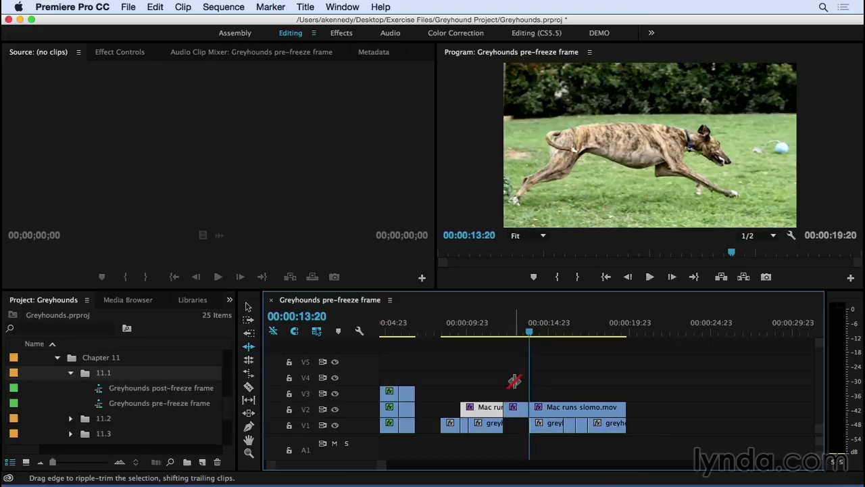
key("v")
key("Left")
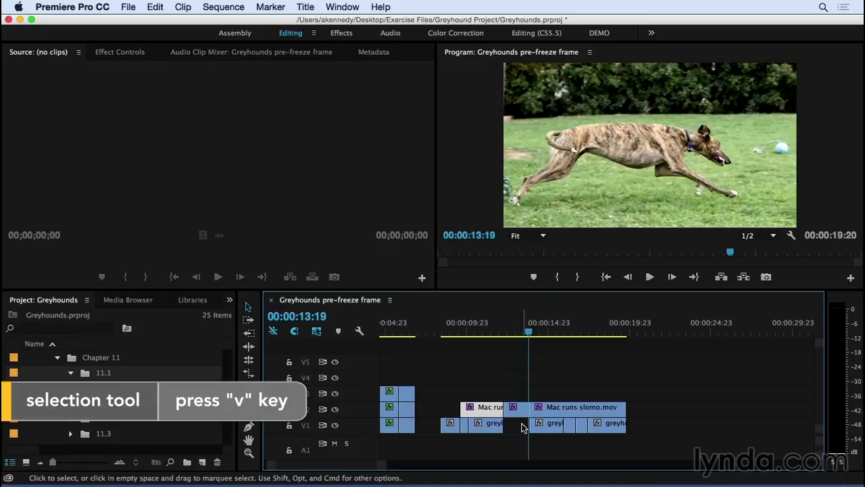
Step: Move all V1 greyhounds voice clips after the gap back together, closing the gap beneath the V2 hold segment
key("=")
left_click_drag(543, 422, 803, 435)
scroll(803, 434, "down", 5)
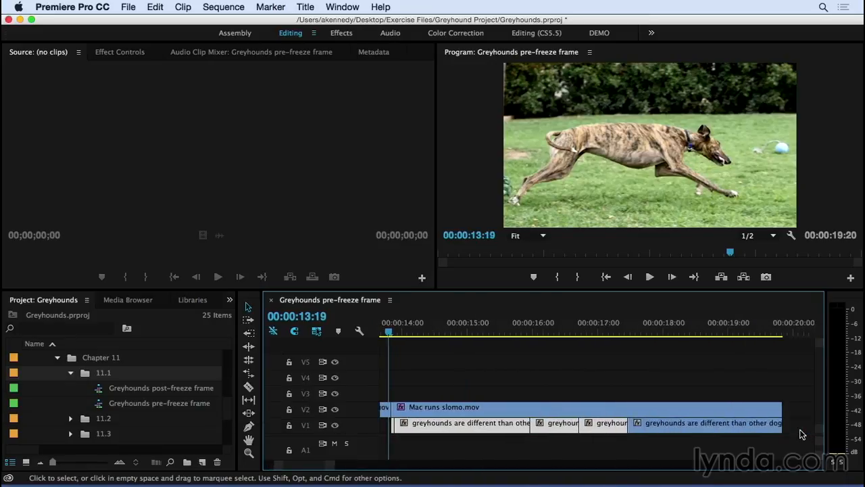
left_click(728, 424, "shift")
scroll(568, 432, "up", 5)
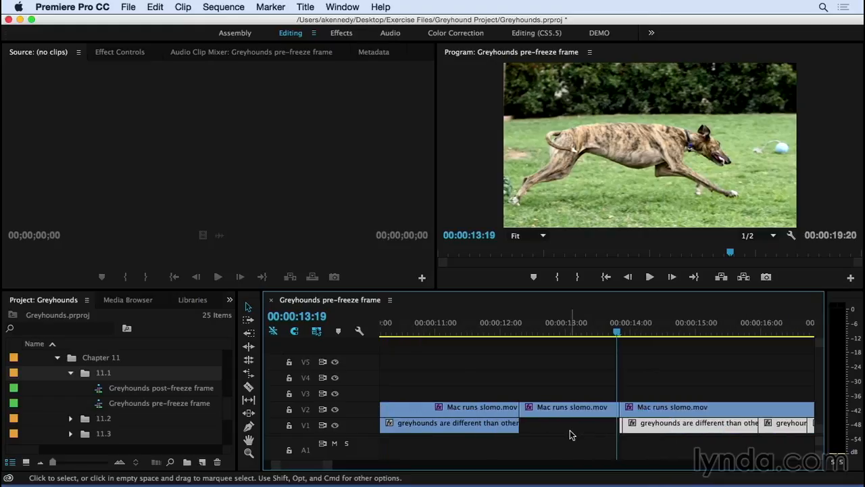
left_click_drag(668, 427, 575, 431)
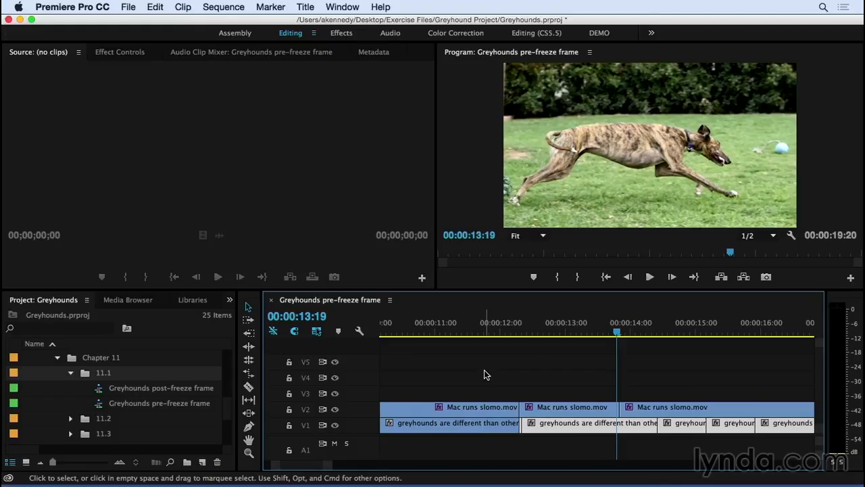
Step: Play from 00:00:11:16 through the shortened freeze into the resumed motion
left_click(480, 328)
key("minus")
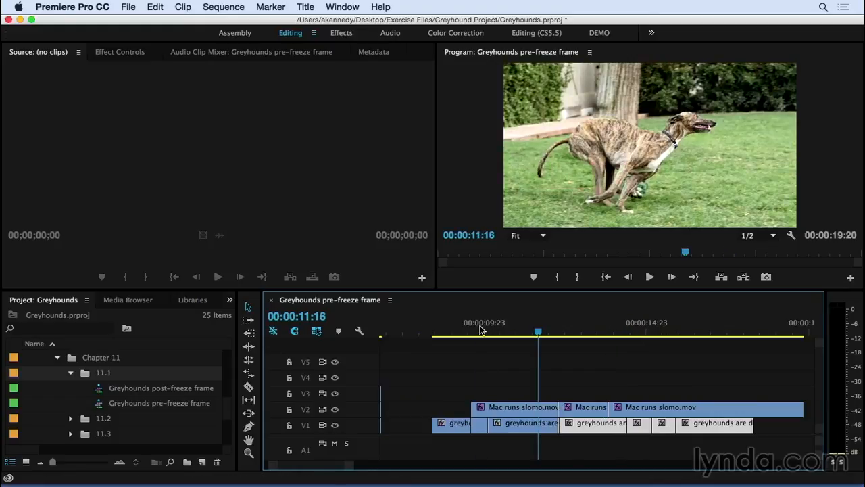
key("space")
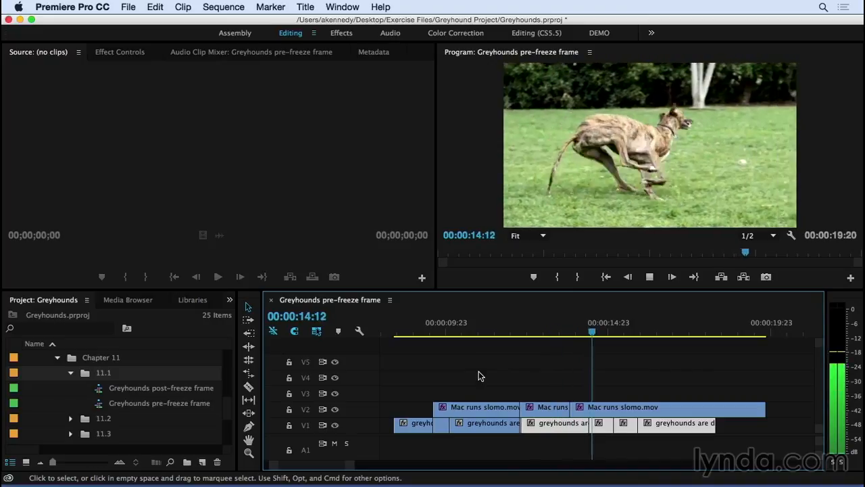
key("space")
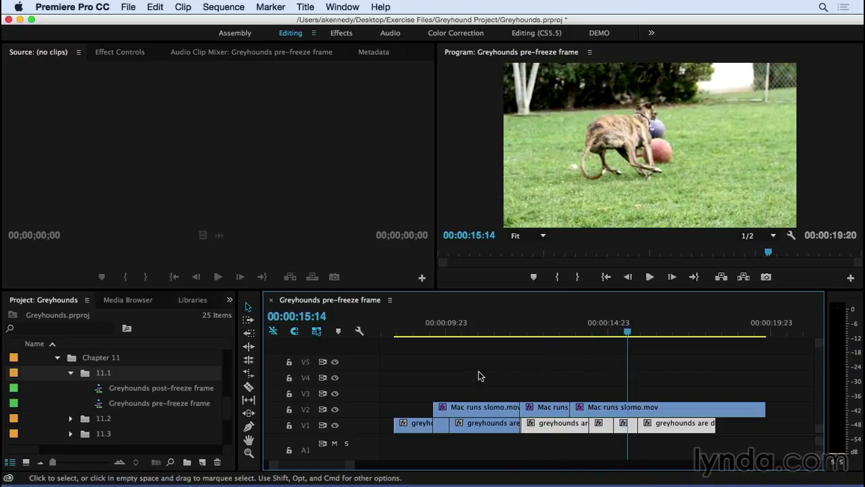
Step: Insert a second frame hold segment into Mac runs slomo.mov at 00:00:15:17 and move the following V1 clips back to close the gap
left_click(477, 388)
key("j")
key("l")
key("j")
key("k")
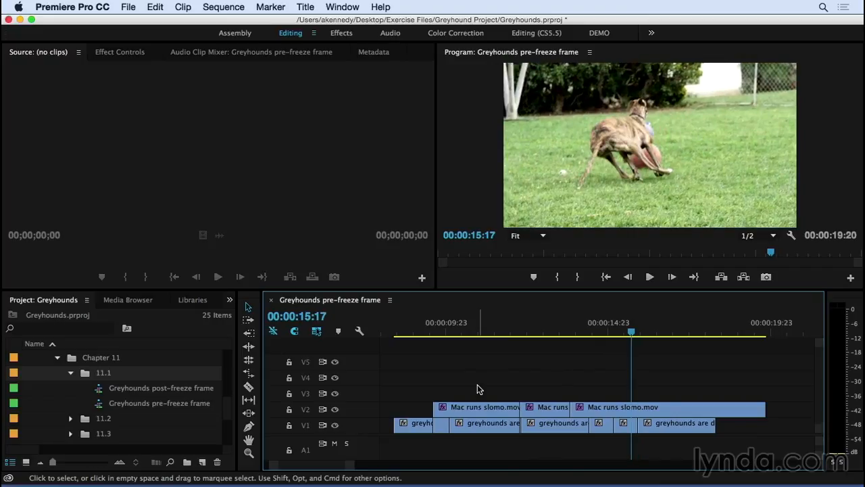
left_click(624, 411)
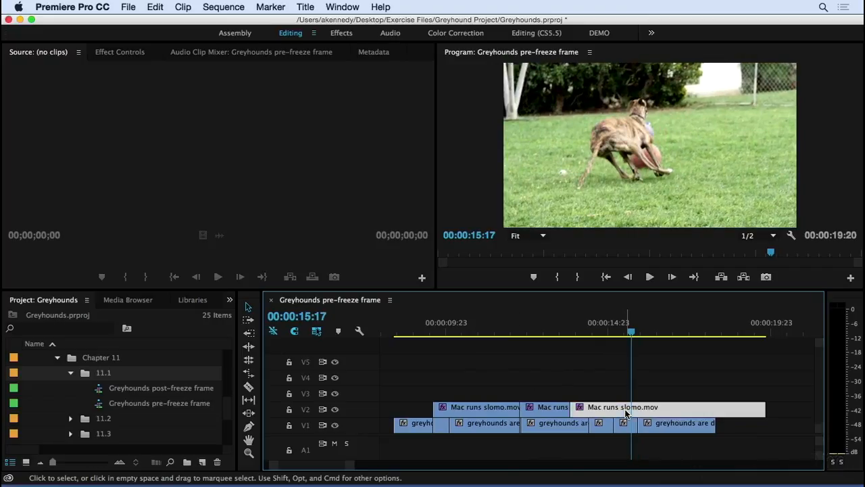
right_click(624, 412)
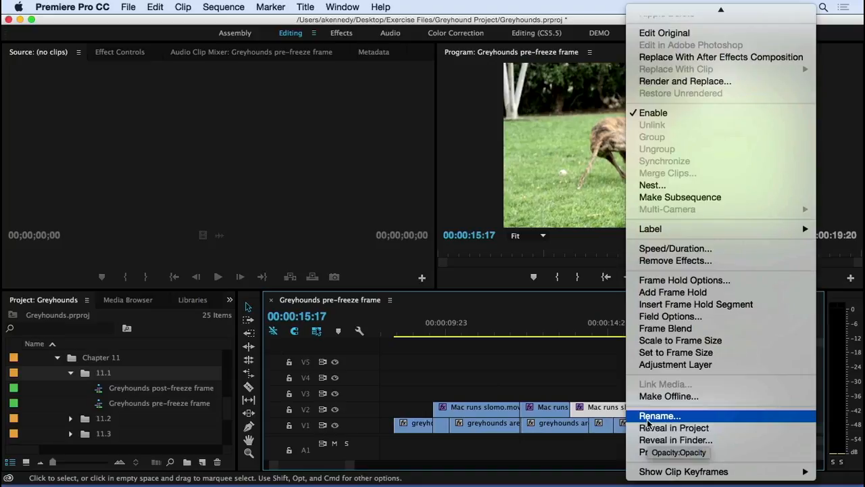
left_click(654, 304)
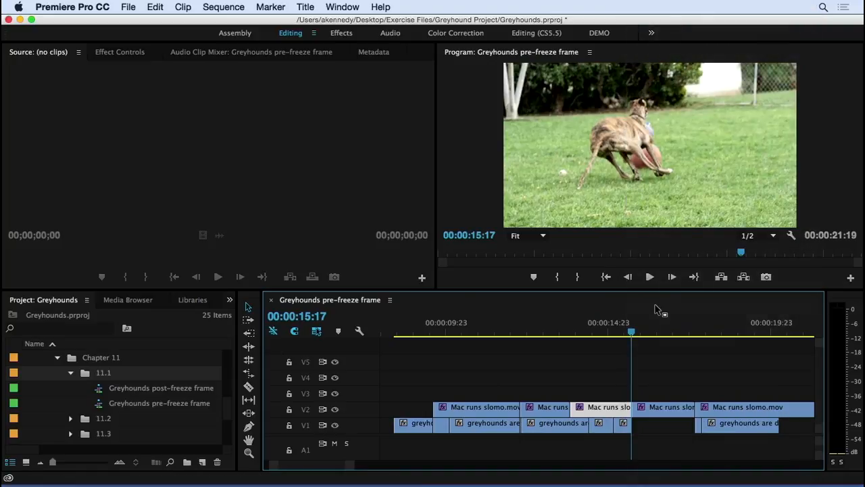
left_click_drag(744, 426, 686, 430)
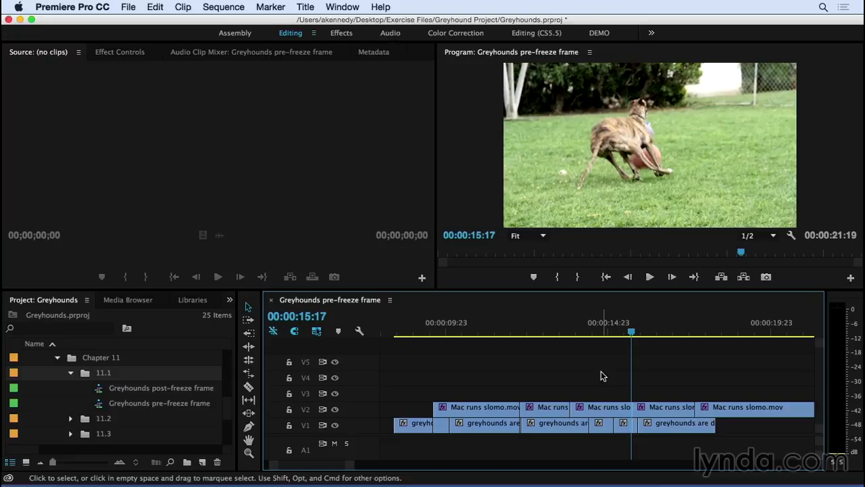
Step: Play the slow-motion section from near its start to review both inserted freeze frames with the voice track
key("minus")
left_click(509, 333)
key("space")
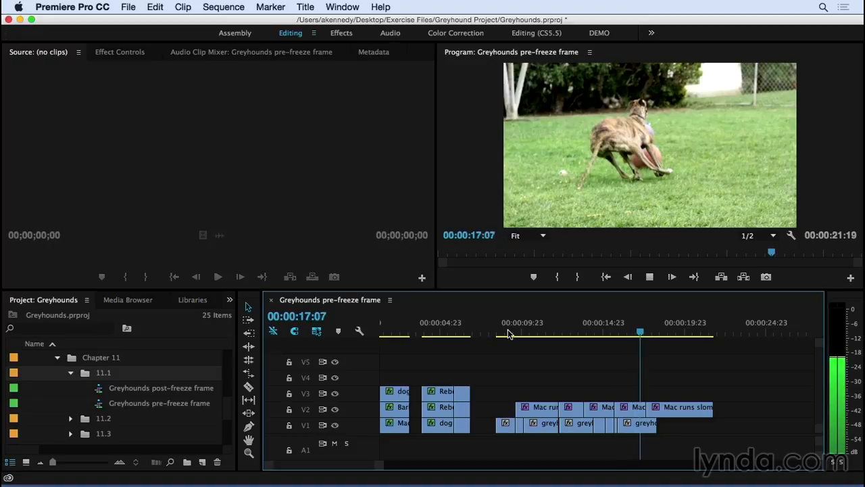
key("space")
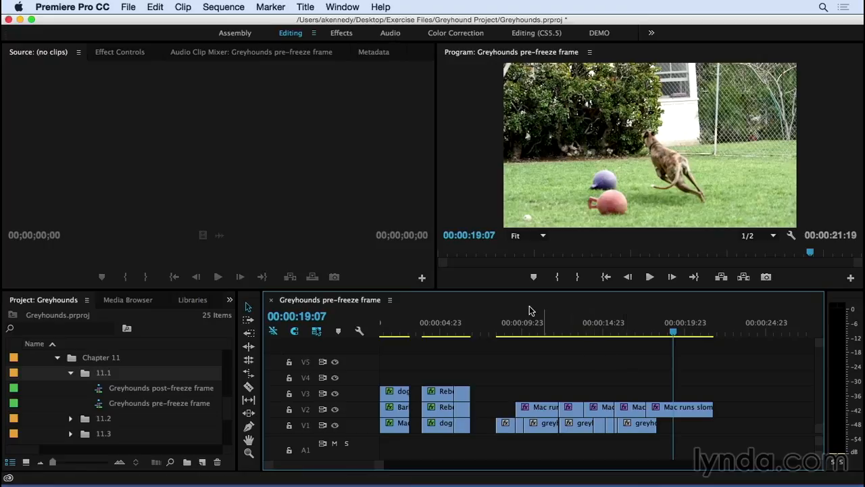
Step: Export the frame at 00:00:11:10 as a TIFF to the Desktop with Import into project enabled
left_click(601, 333)
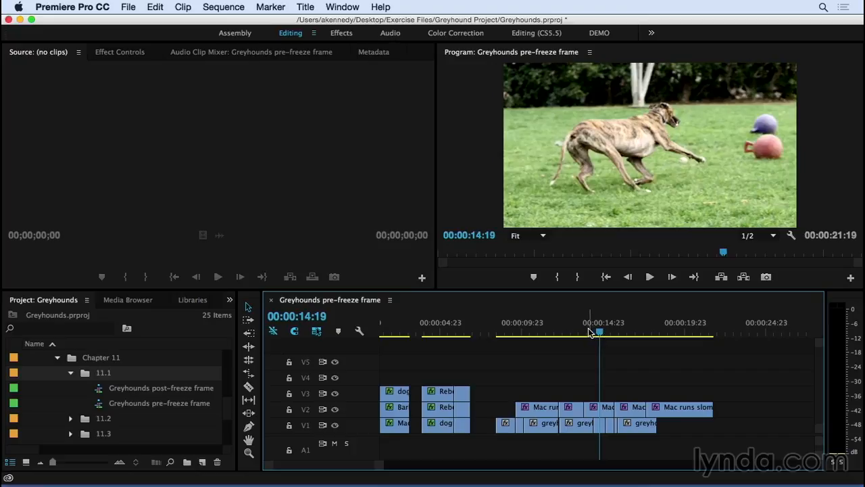
left_click_drag(586, 333, 545, 333)
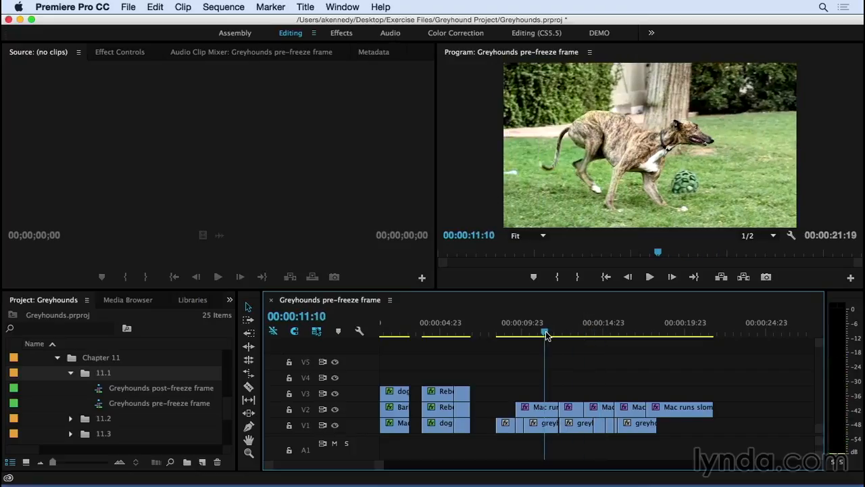
left_click(544, 411)
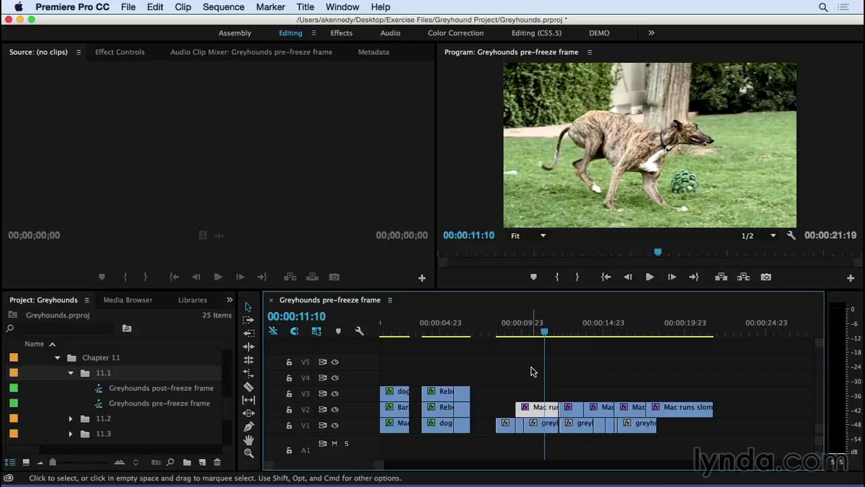
key("shift+e")
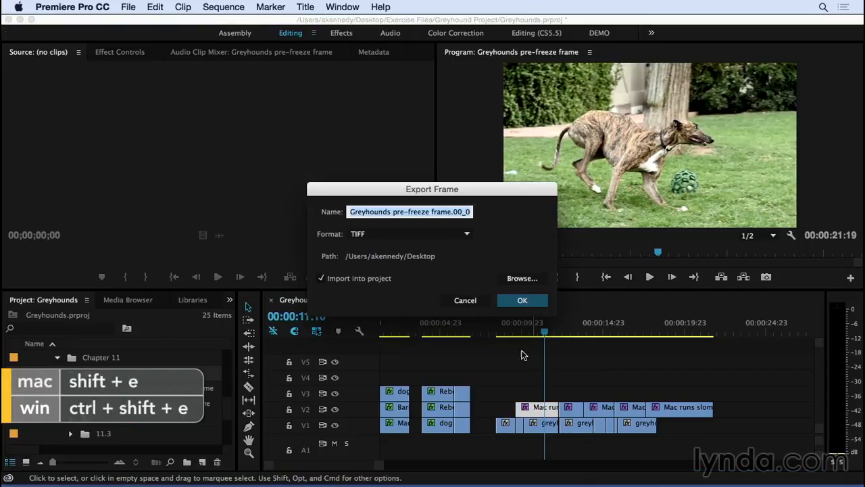
key("Tab")
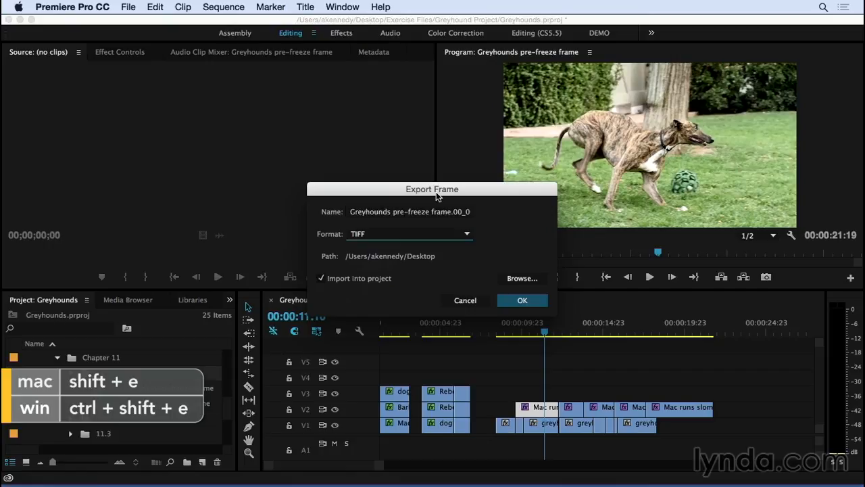
left_click(451, 233)
left_click(489, 234)
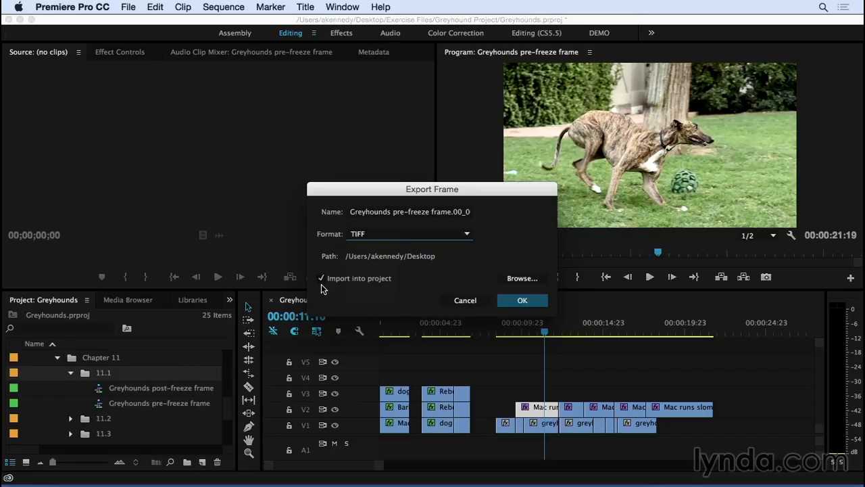
left_click(525, 299)
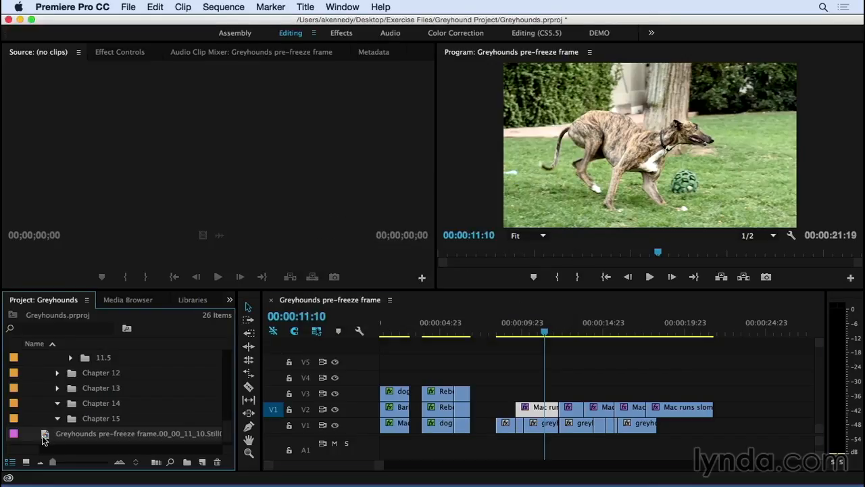
Step: Examine the imported still in the project, and open the exported TIFF from the Finder desktop in Preview
double_click(45, 437)
left_click_drag(65, 249, 131, 246)
left_click(465, 194)
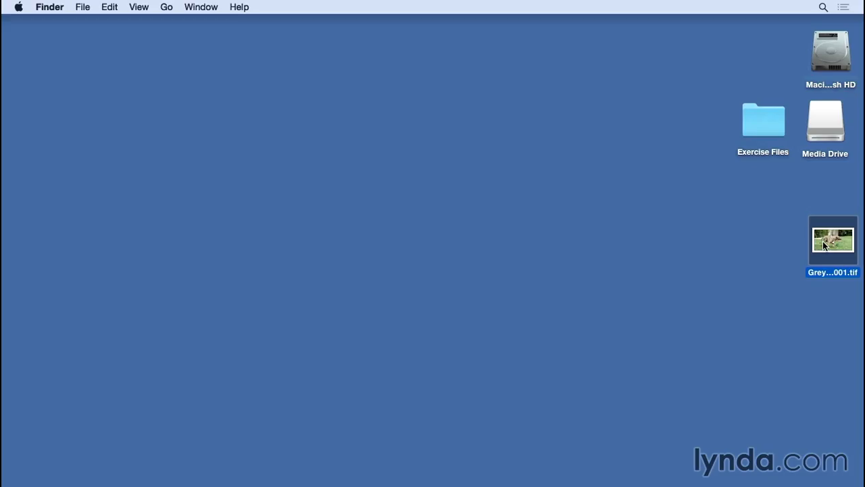
double_click(823, 245)
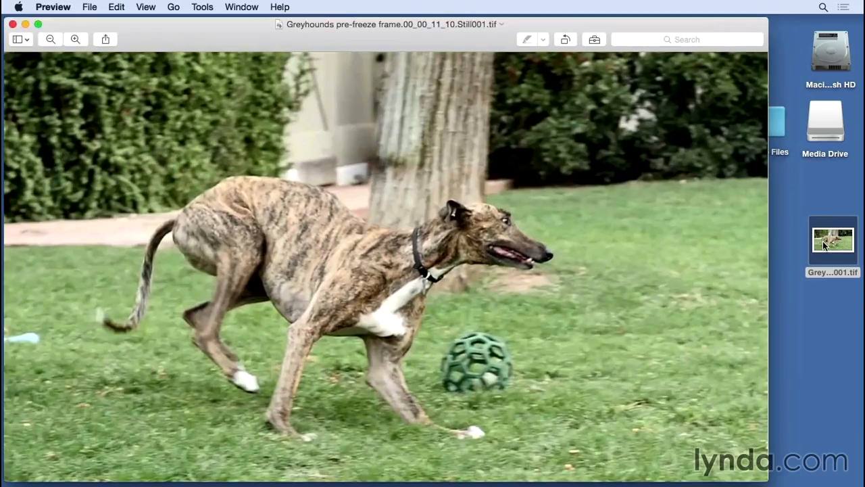